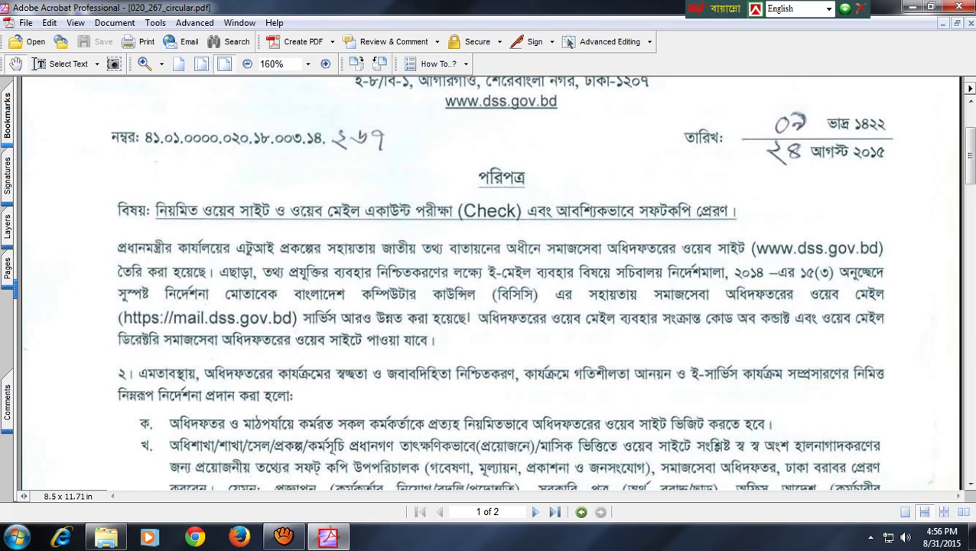
pyautogui.scroll(-1, 535, 283)
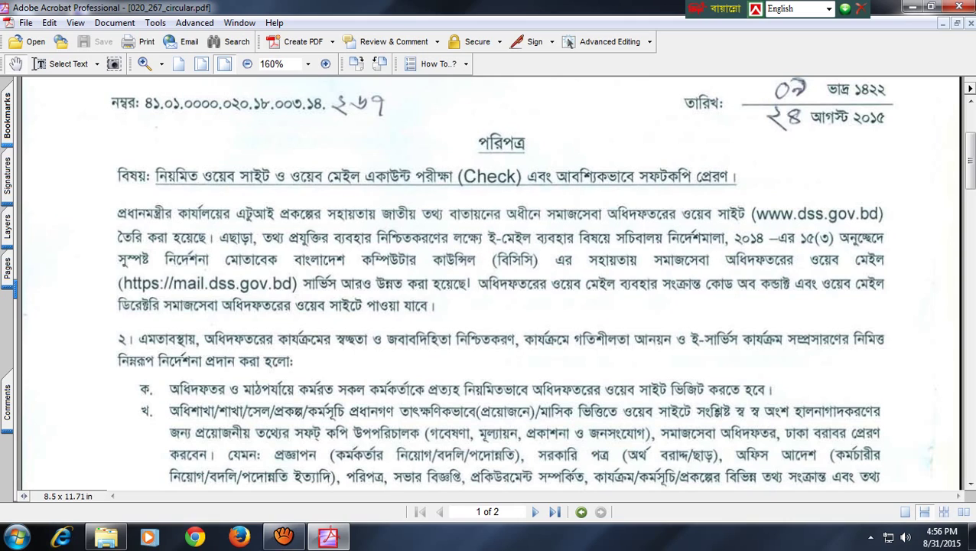
pyautogui.scroll(-2, 490, 283)
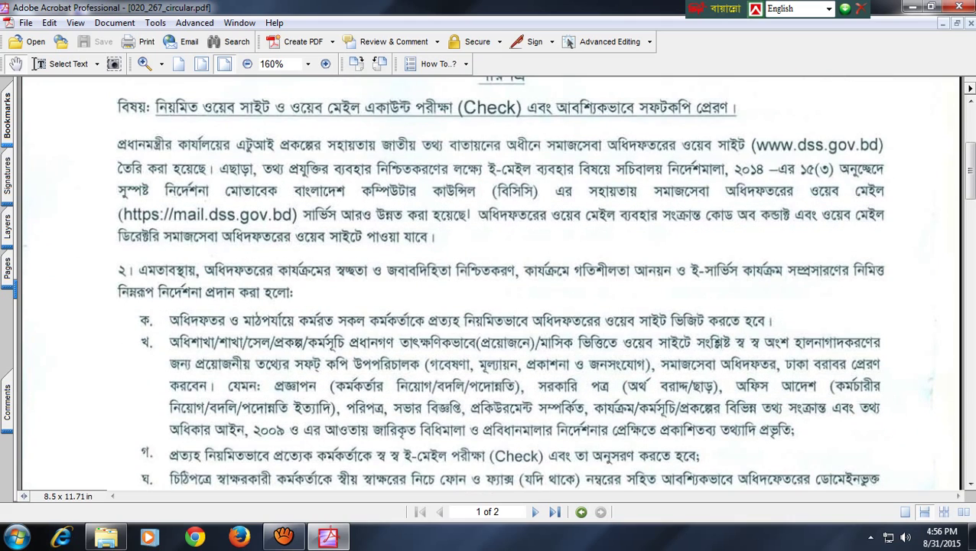
pyautogui.click(912, 7)
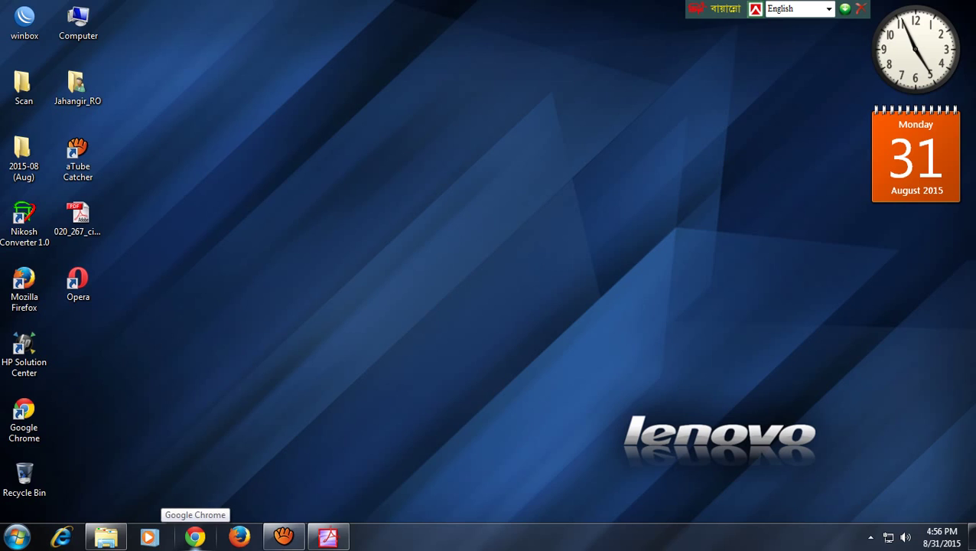
pyautogui.click(195, 535)
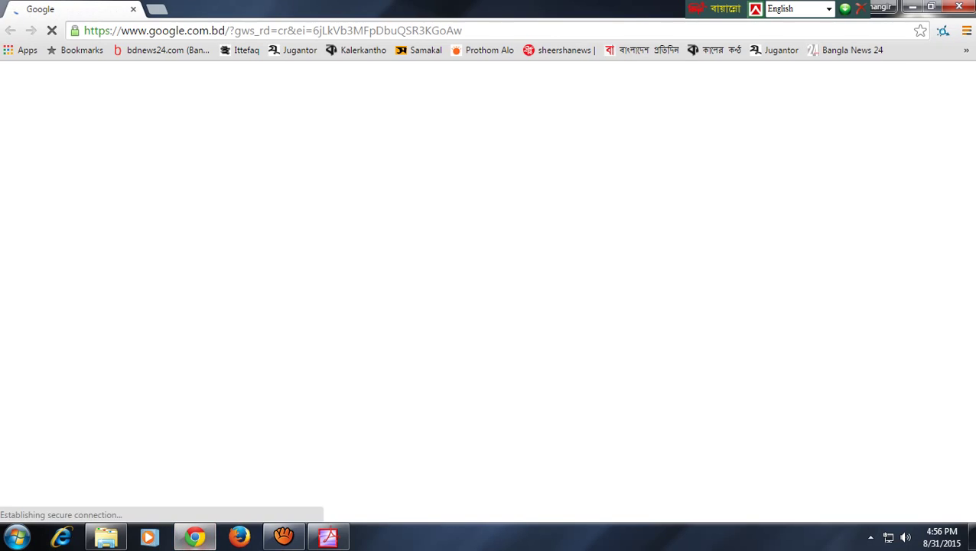
pyautogui.click(490, 31)
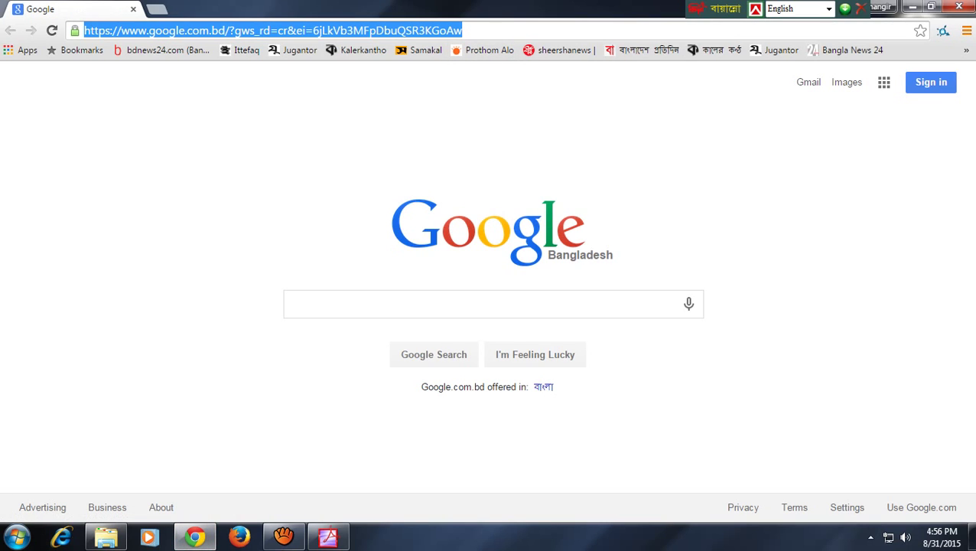
pyautogui.write('www.')
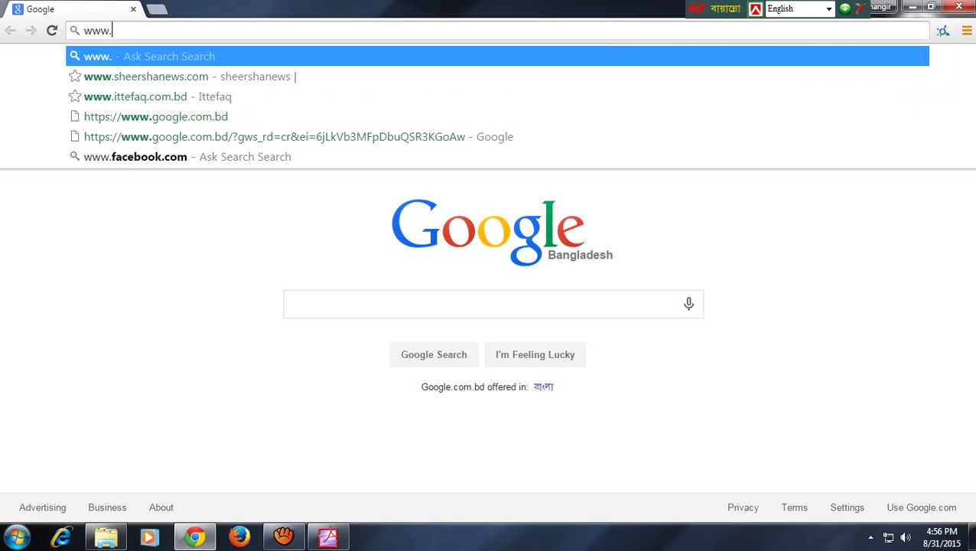
pyautogui.write('ds')
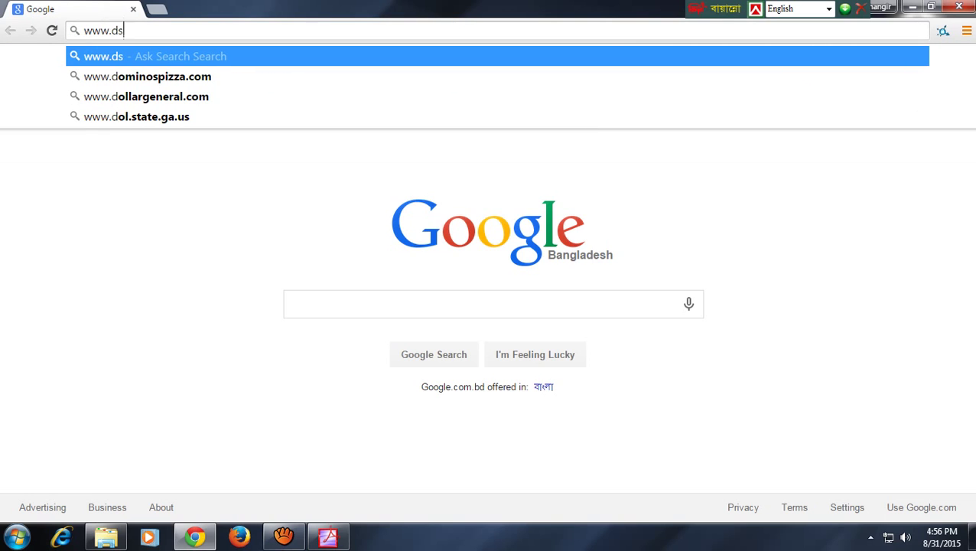
pyautogui.write('s.gov')
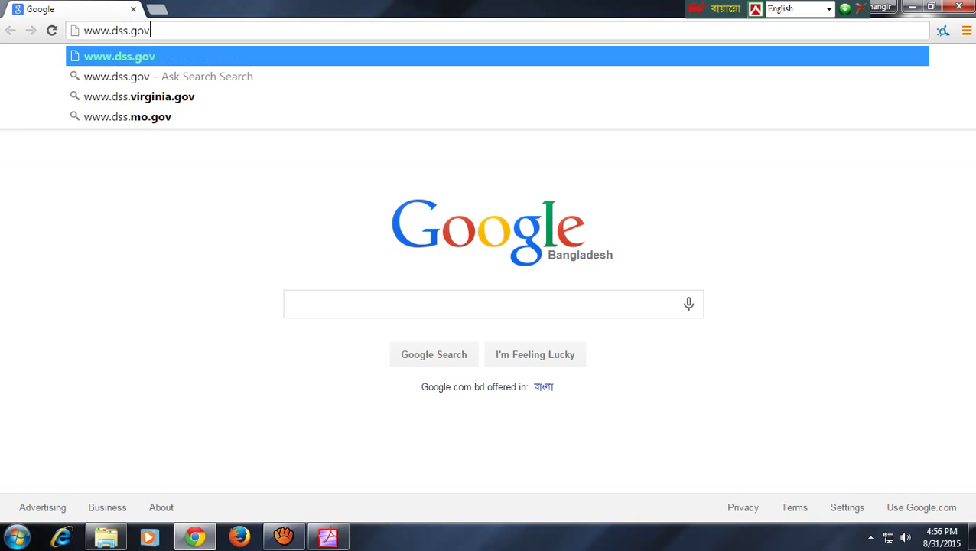
pyautogui.write('.bd')
pyautogui.press('Return')
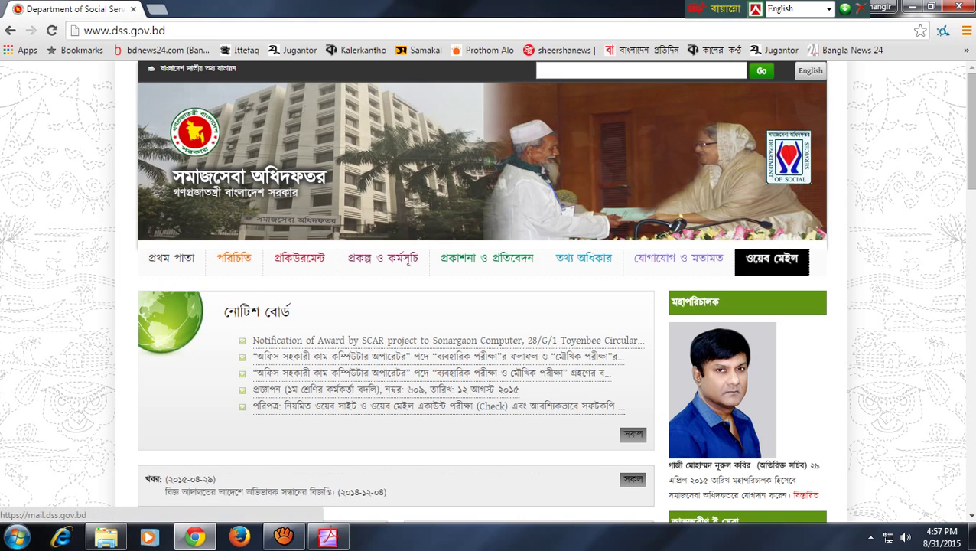
# Follow the site's ওয়েব মেইল (Web Mail) link to mail.dss.gov.bd
pyautogui.click(772, 258)
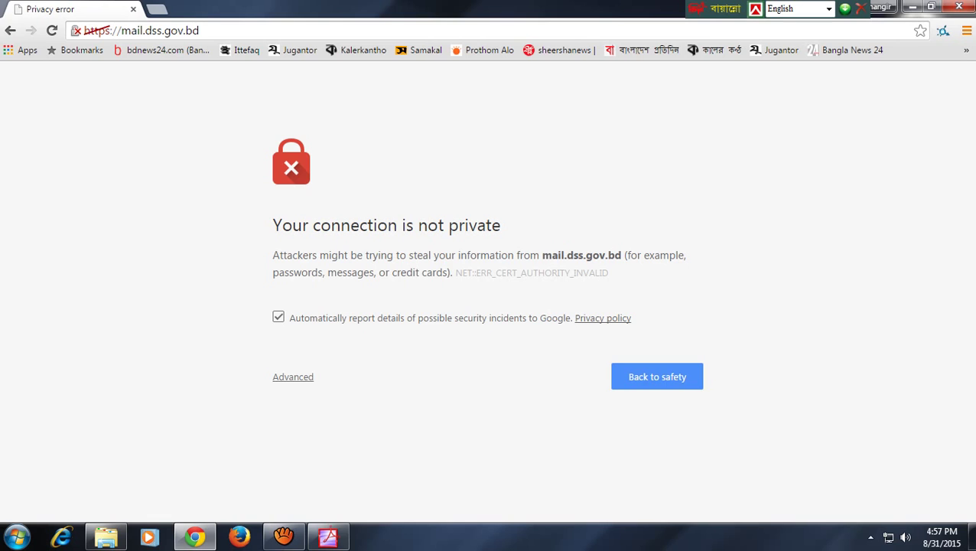
# Bypass the certificate warning via Advanced and 'Proceed to mail.dss.gov.bd (unsafe)'
pyautogui.click(293, 376)
pyautogui.scroll(-1, 488, 290)
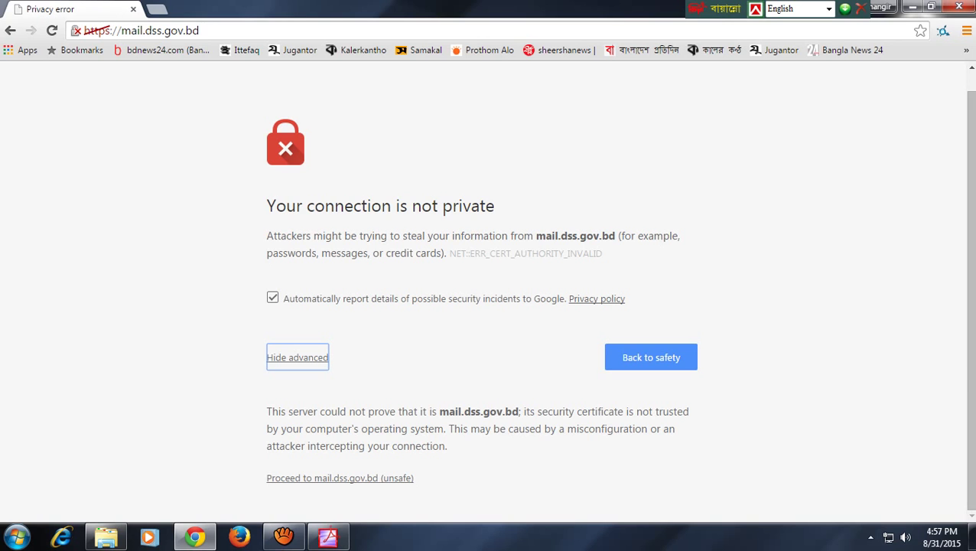
pyautogui.click(340, 478)
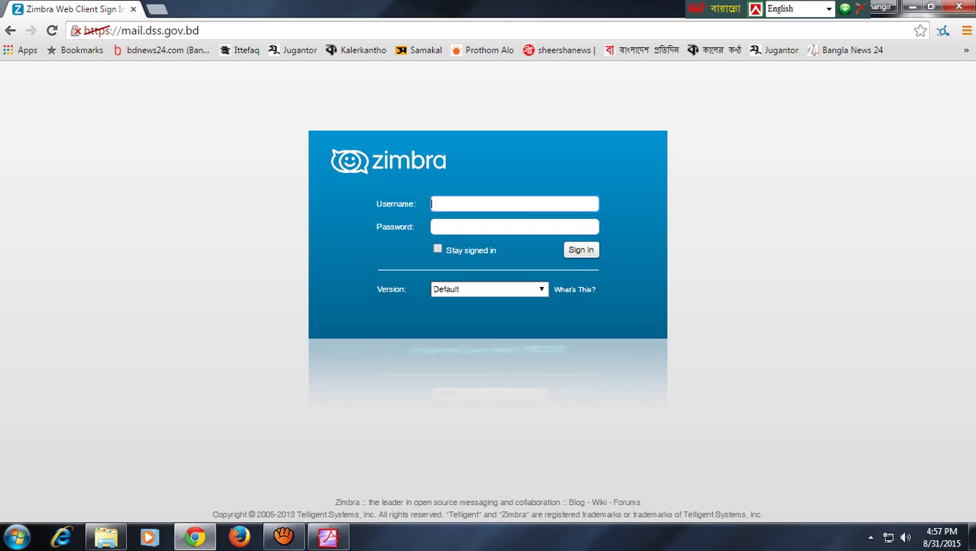
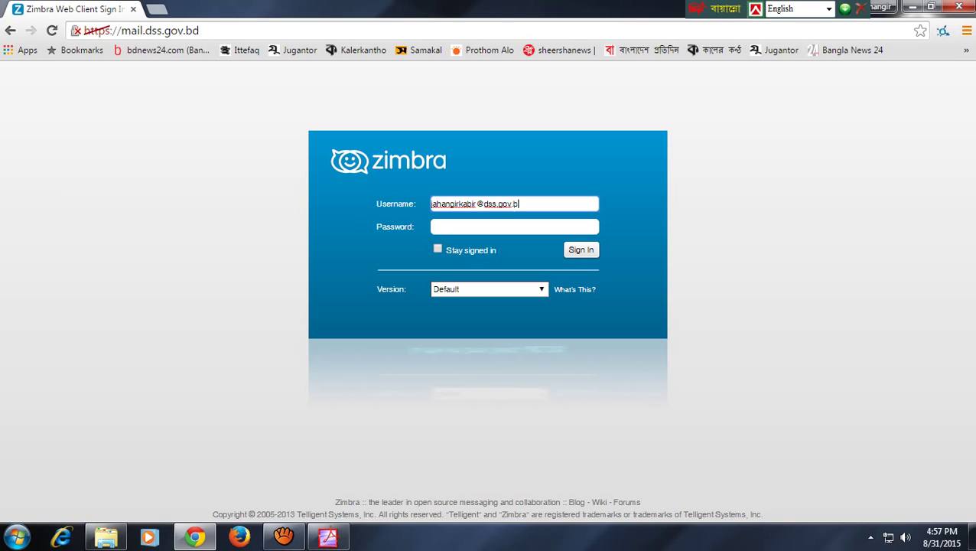
# Enter the account's e-mail username and password in the Zimbra login form and sign in
pyautogui.press('Tab')
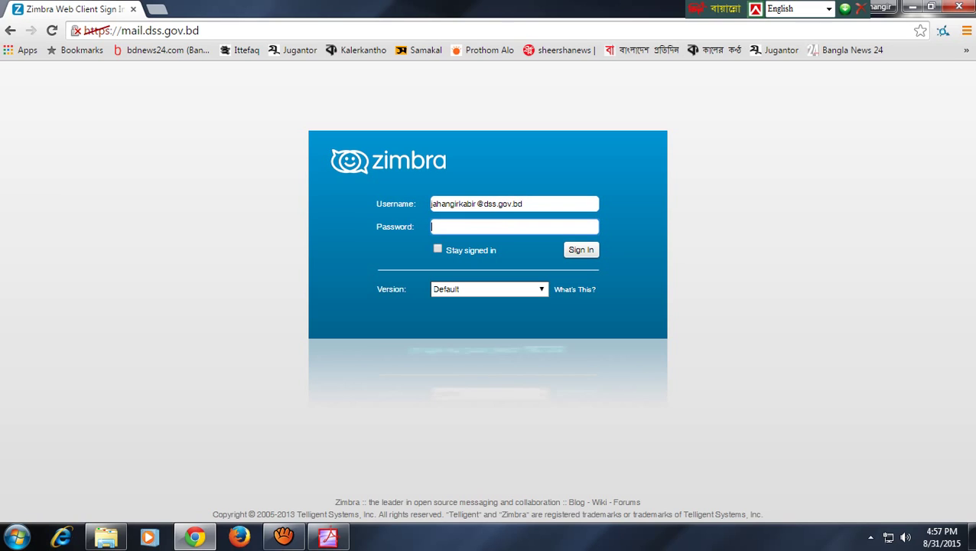
pyautogui.write('•••••••••••••')
pyautogui.moveTo(526, 205); pyautogui.dragTo(430, 204)
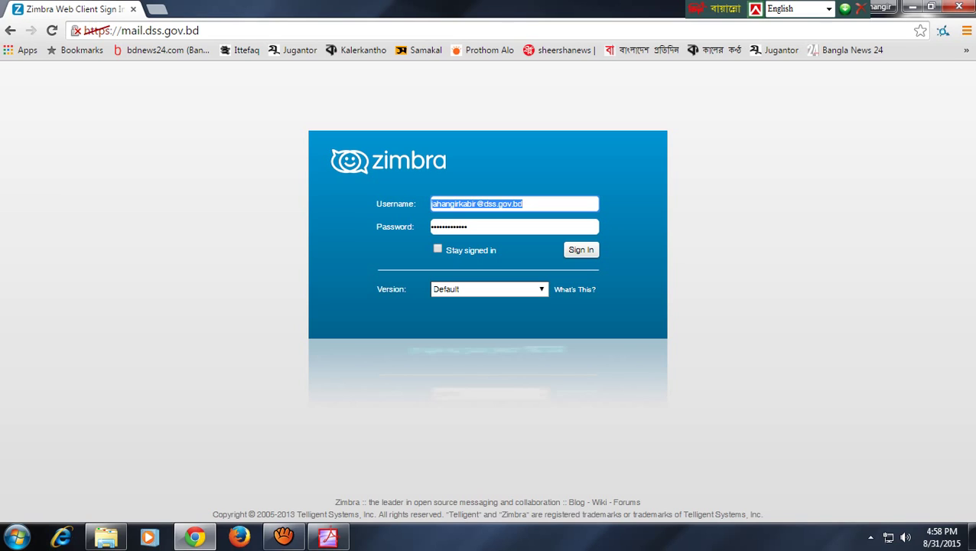
pyautogui.click(525, 204)
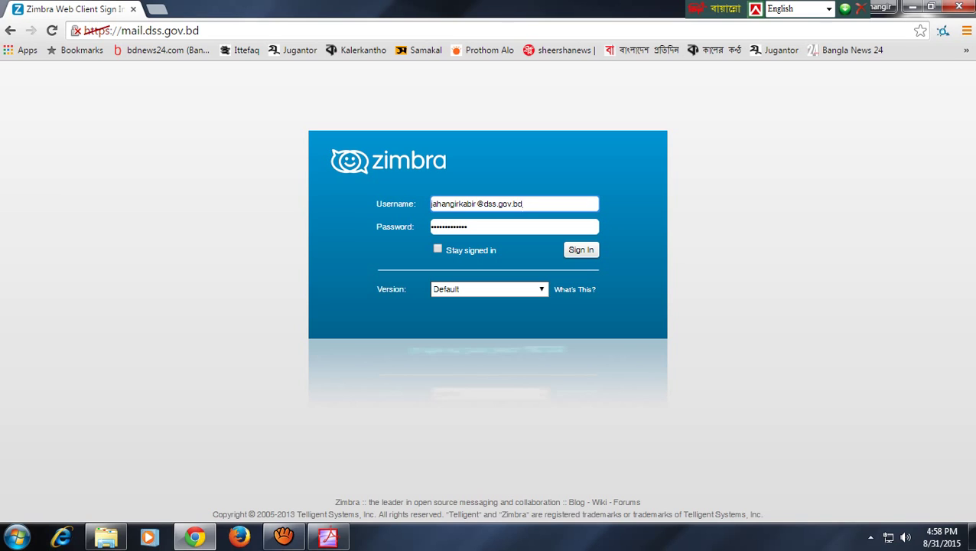
pyautogui.press('Return')
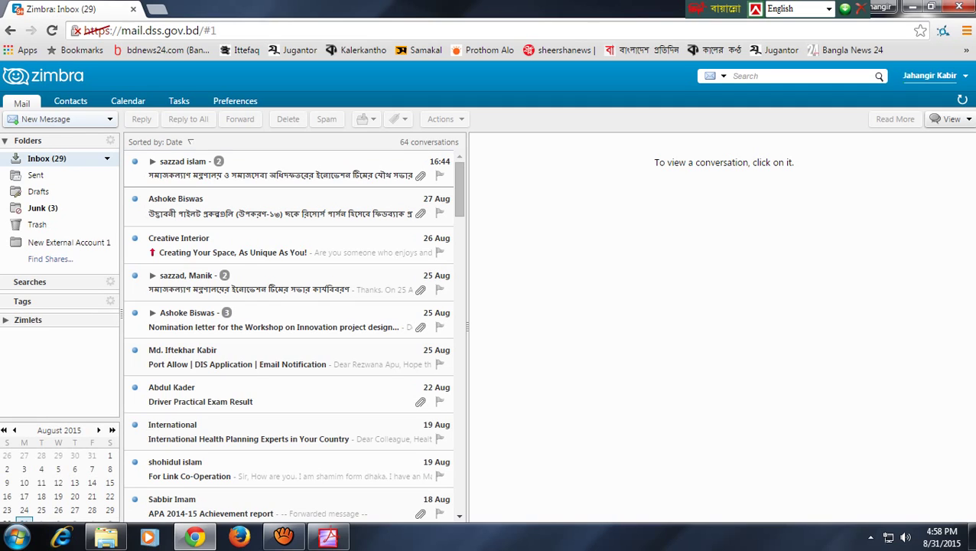
pyautogui.click(948, 75)
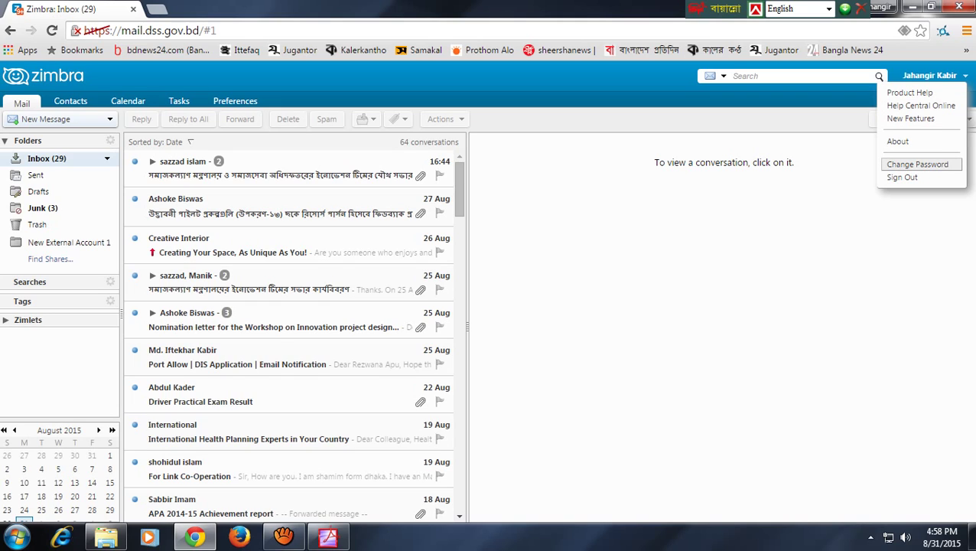
pyautogui.click(796, 176)
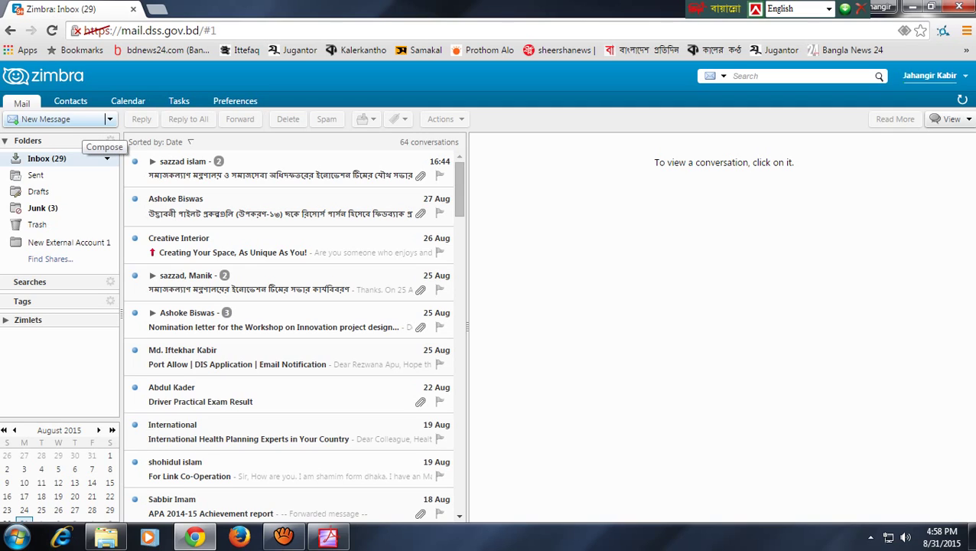
# Open a New Message, look over its Cc, Subject and Attach options, then return to Mail
pyautogui.click(46, 119)
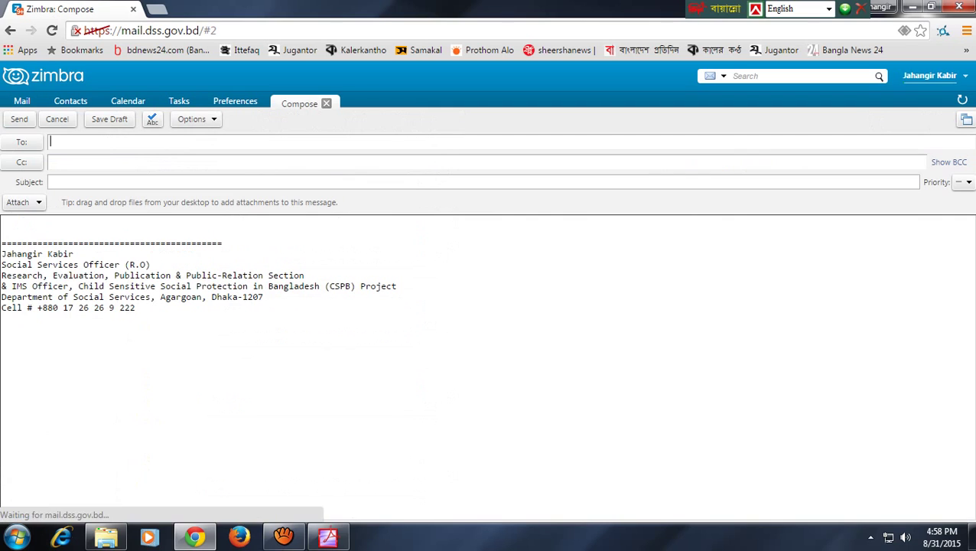
pyautogui.click(77, 162)
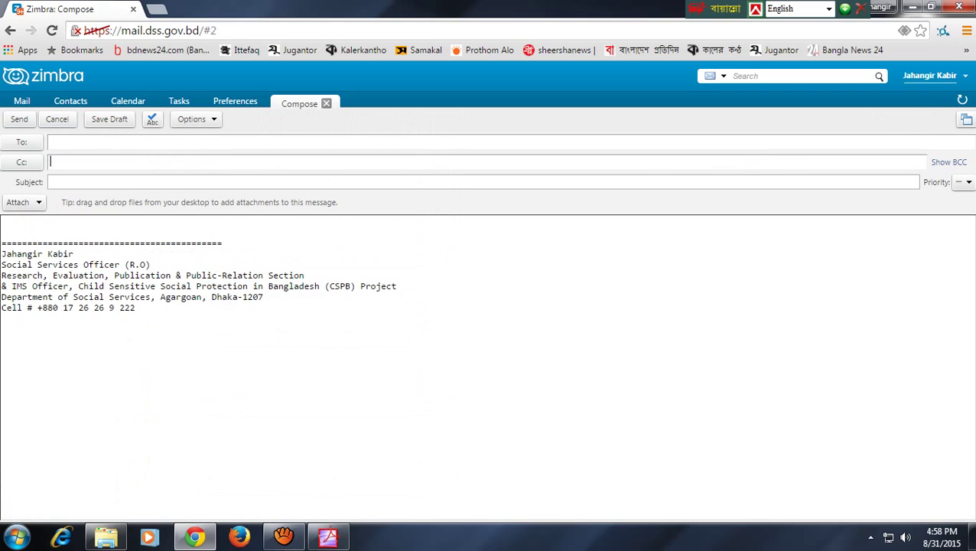
pyautogui.click(77, 182)
pyautogui.click(38, 202)
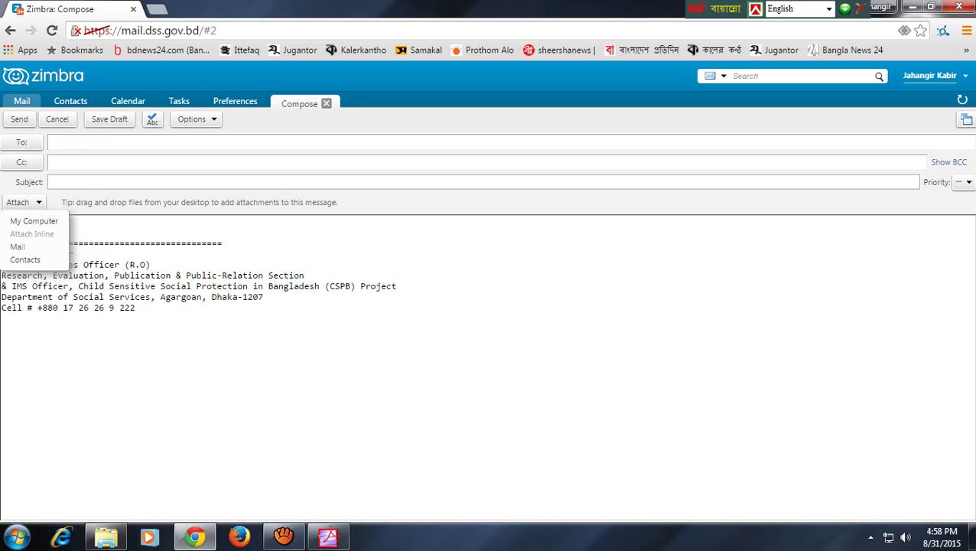
pyautogui.click(22, 101)
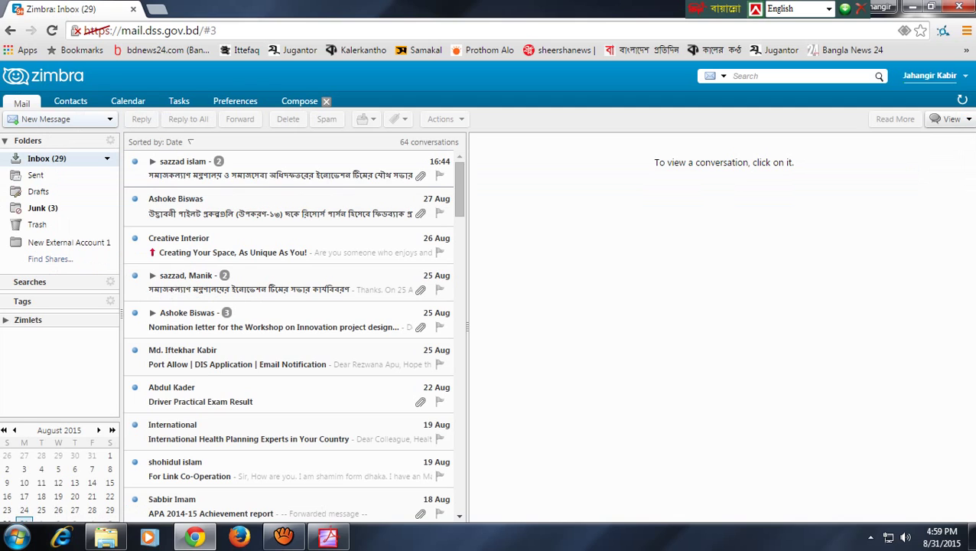
pyautogui.click(929, 75)
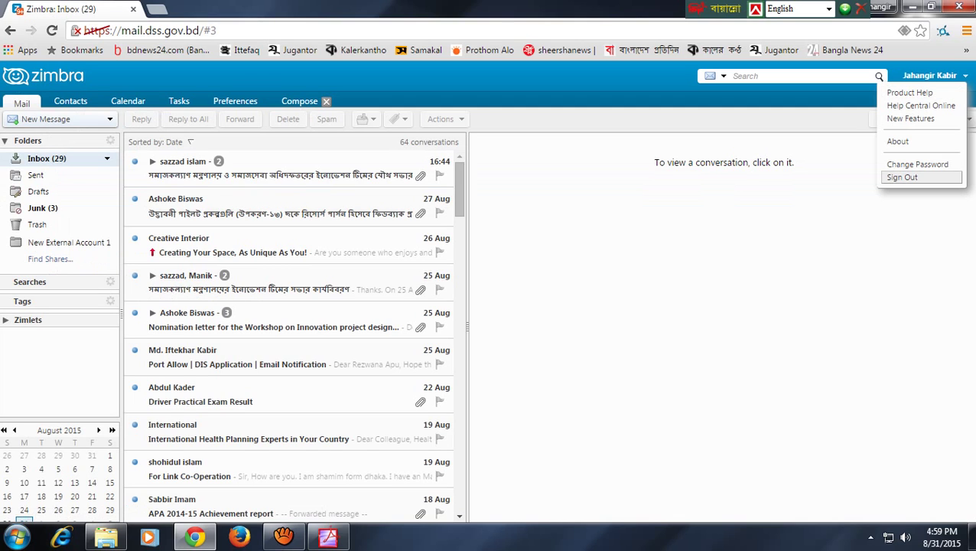
pyautogui.click(917, 163)
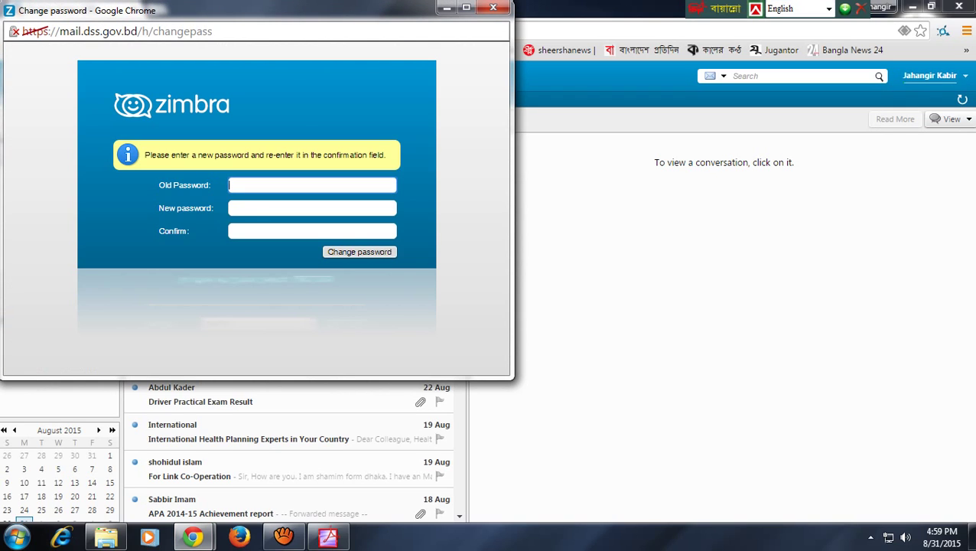
pyautogui.click(312, 208)
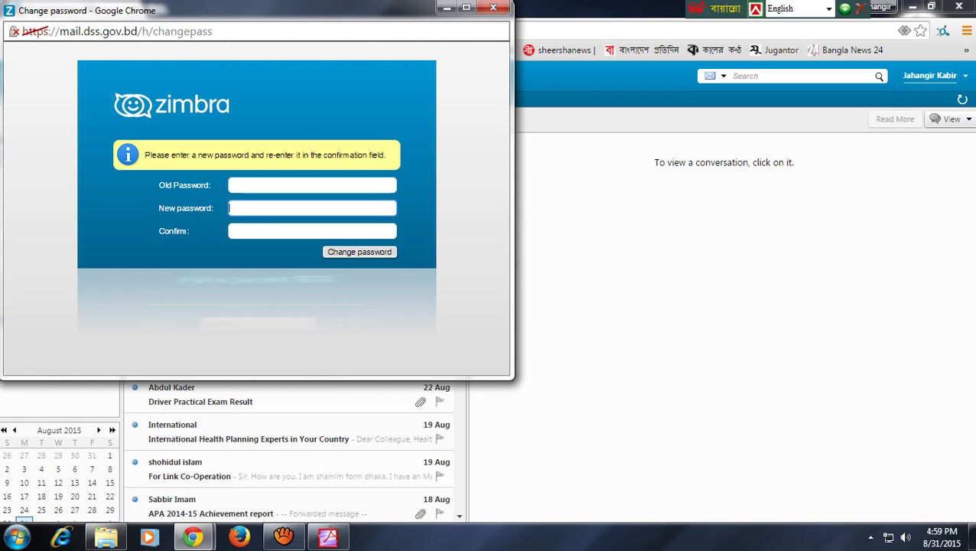
pyautogui.click(312, 231)
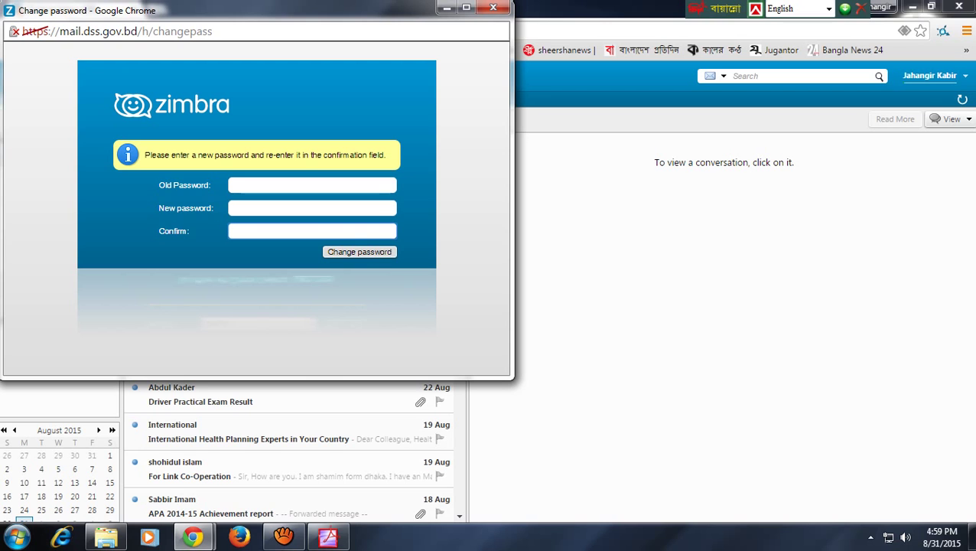
pyautogui.click(493, 7)
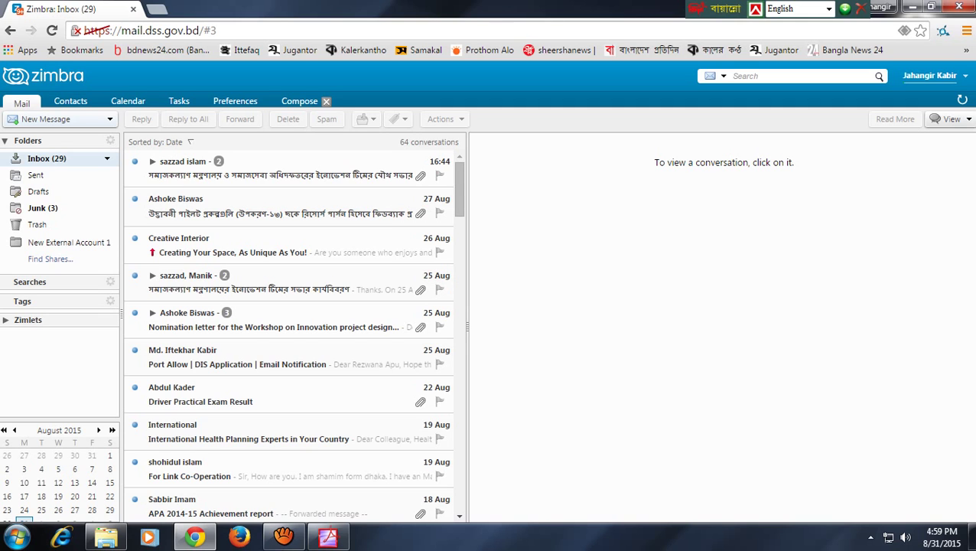
# Choose Sign Out from the account menu to leave the webmail
pyautogui.scroll(-3, 289, 328)
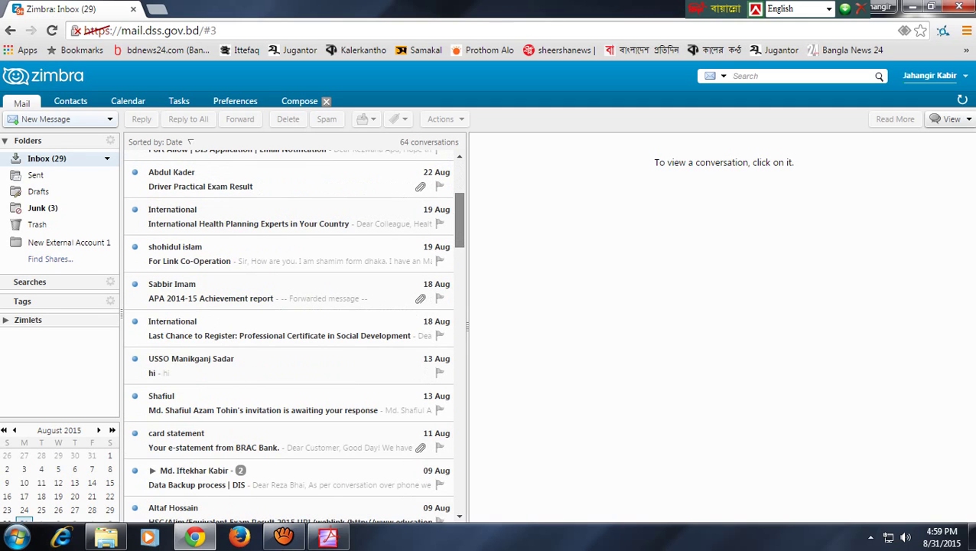
pyautogui.scroll(3, 458, 219)
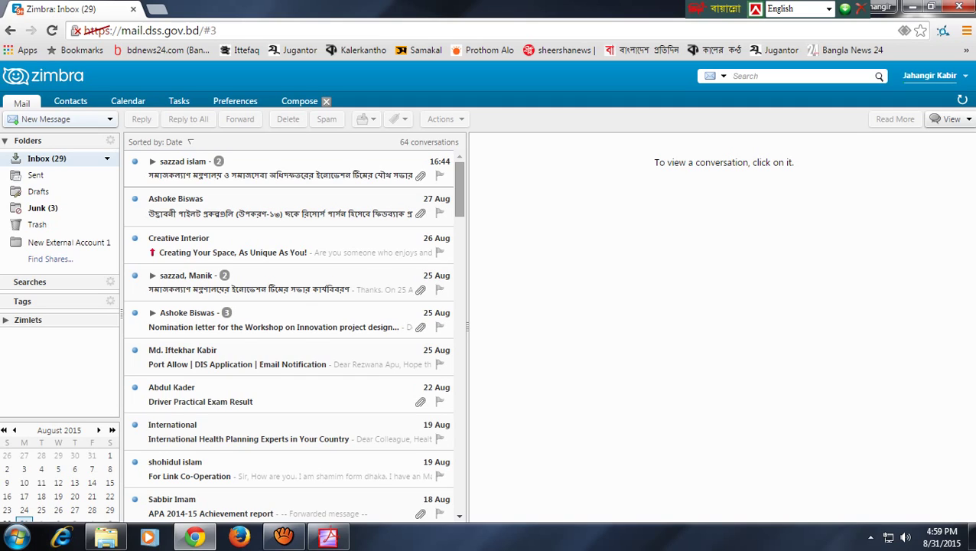
pyautogui.click(929, 75)
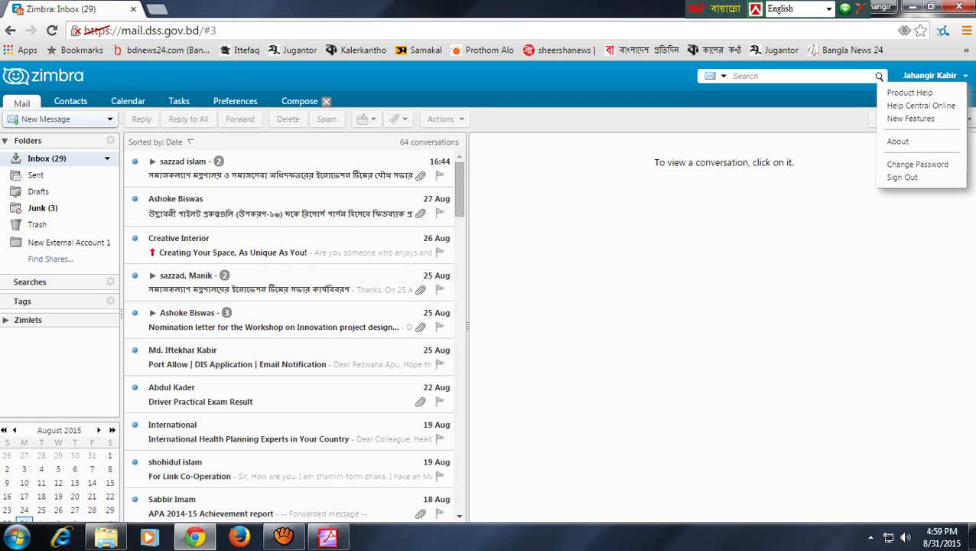
pyautogui.click(894, 177)
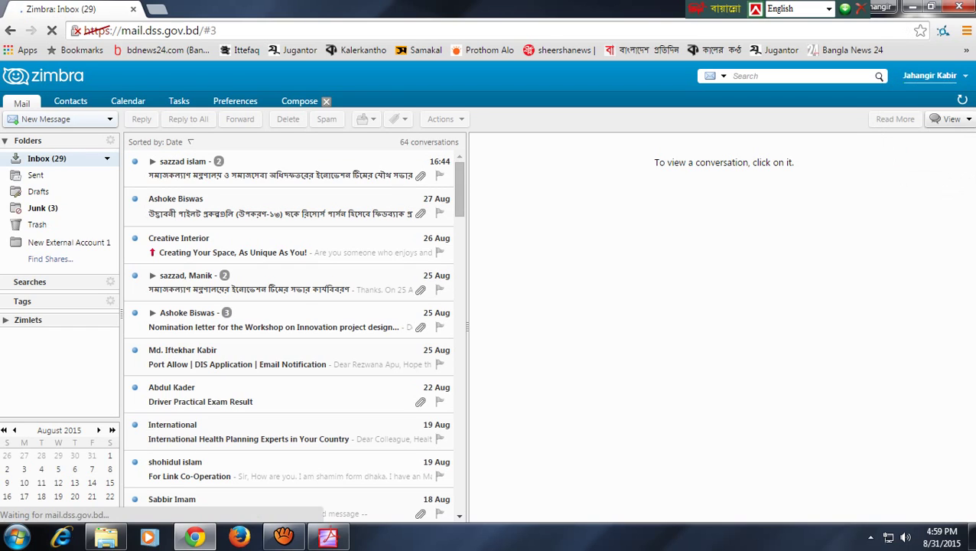